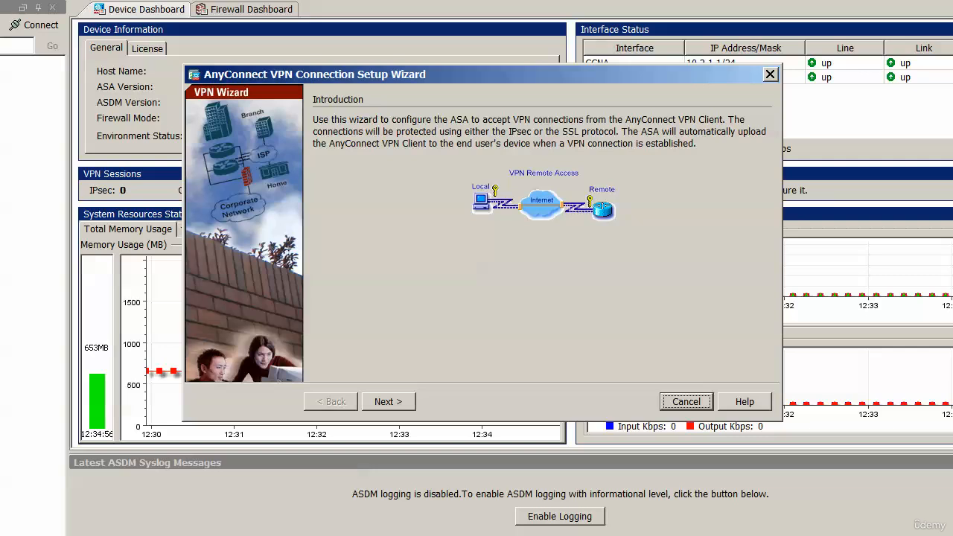
# Step: Name the connection profile Success and proceed to the VPN protocol settings
pyautogui.click(388, 402)
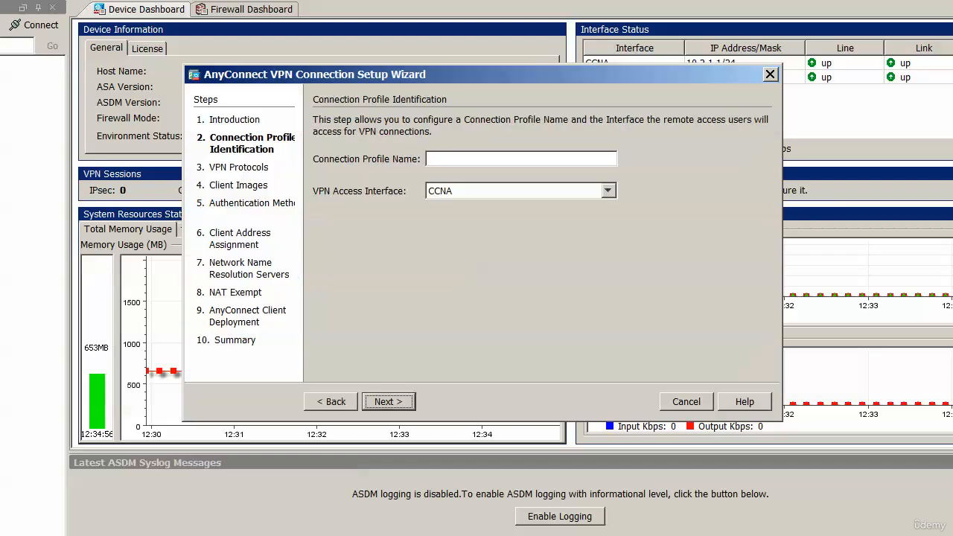
pyautogui.click(431, 158)
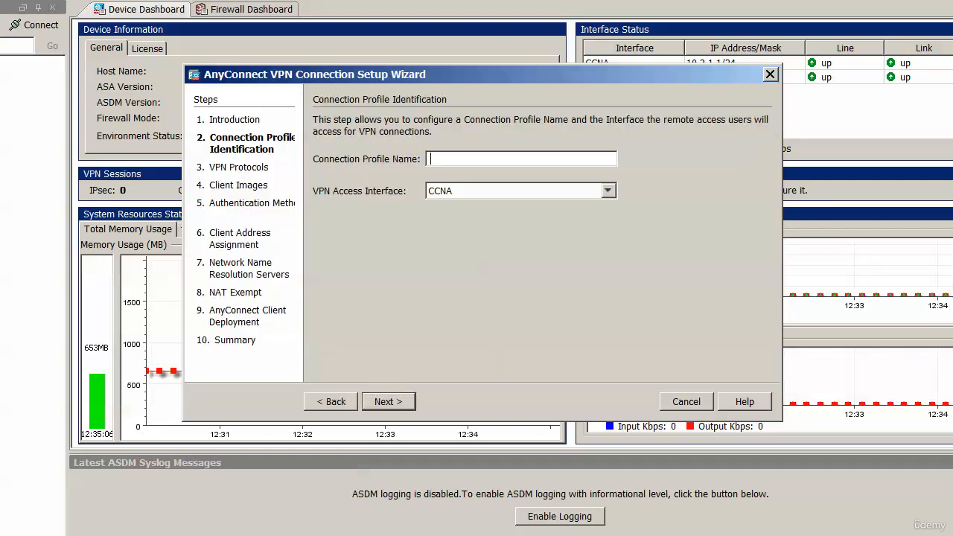
pyautogui.write('Success')
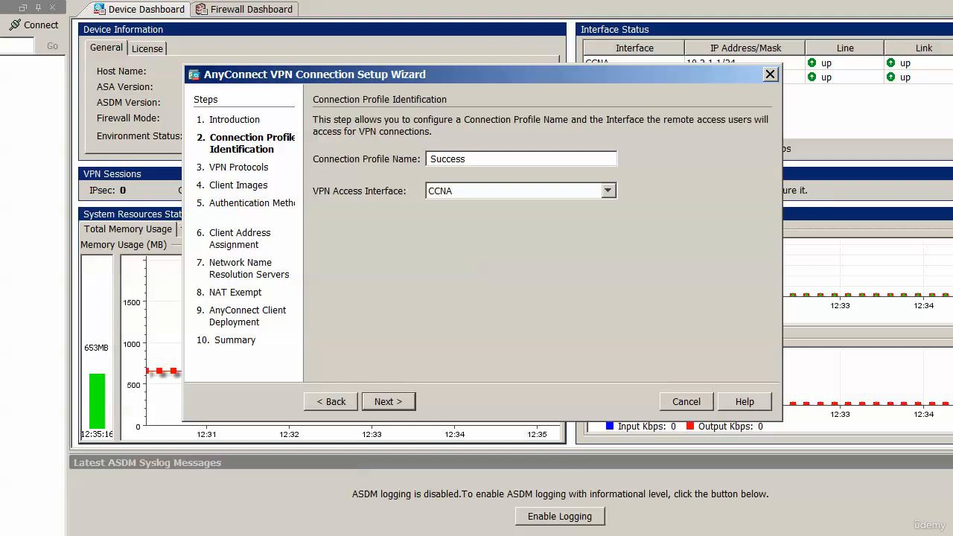
pyautogui.moveTo(482, 74); pyautogui.dragTo(471, 88)
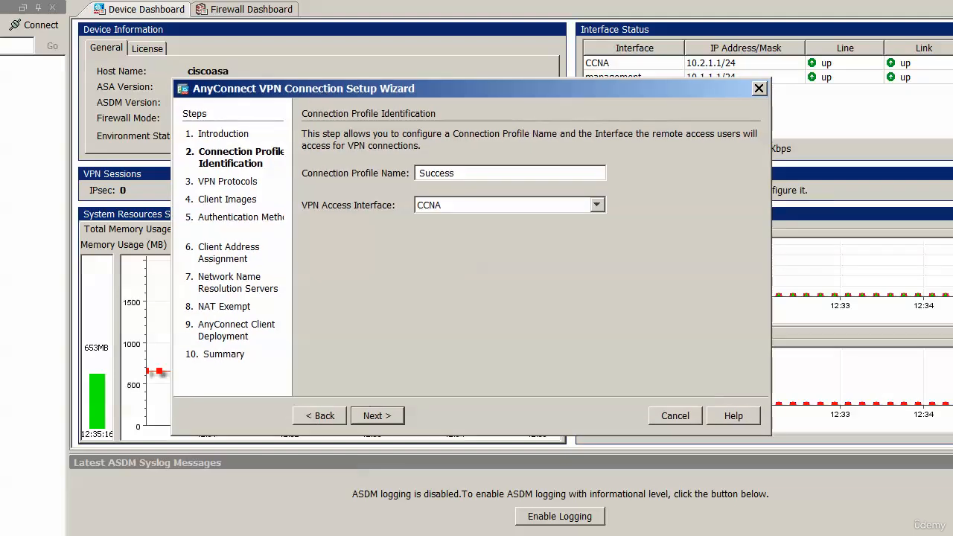
pyautogui.moveTo(471, 88); pyautogui.dragTo(460, 66)
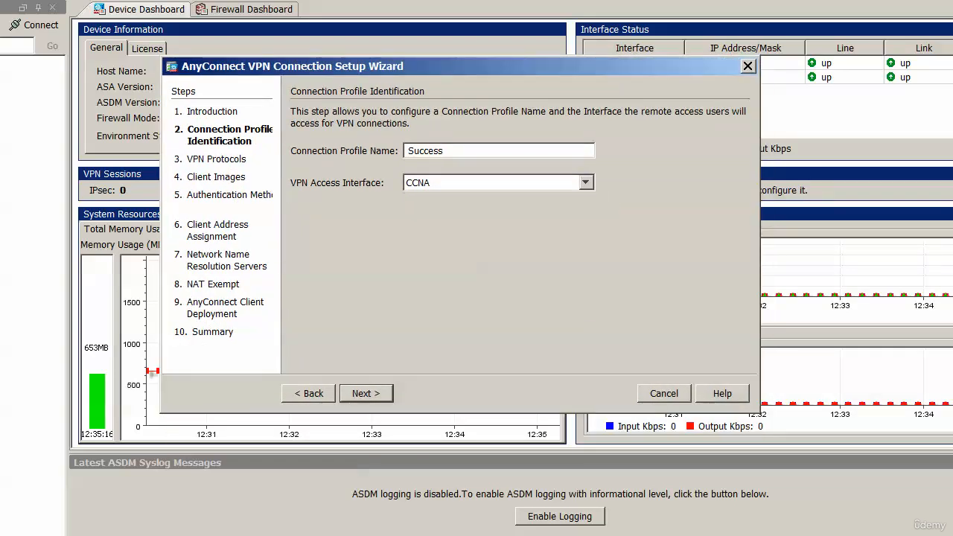
pyautogui.press('Return')
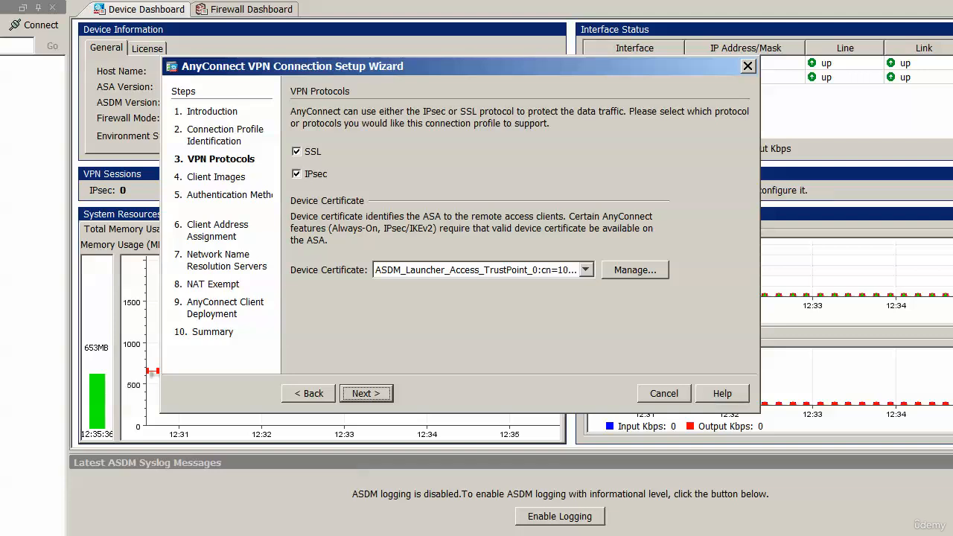
# Step: Review the device identity certificates and accept the VPN protocol settings with SSL and IPsec enabled
pyautogui.click(635, 269)
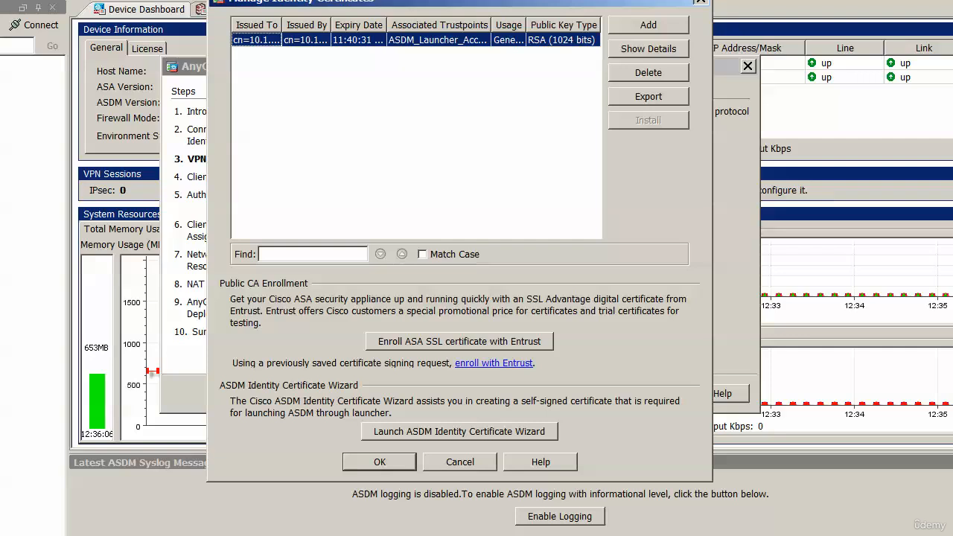
pyautogui.click(701, 2)
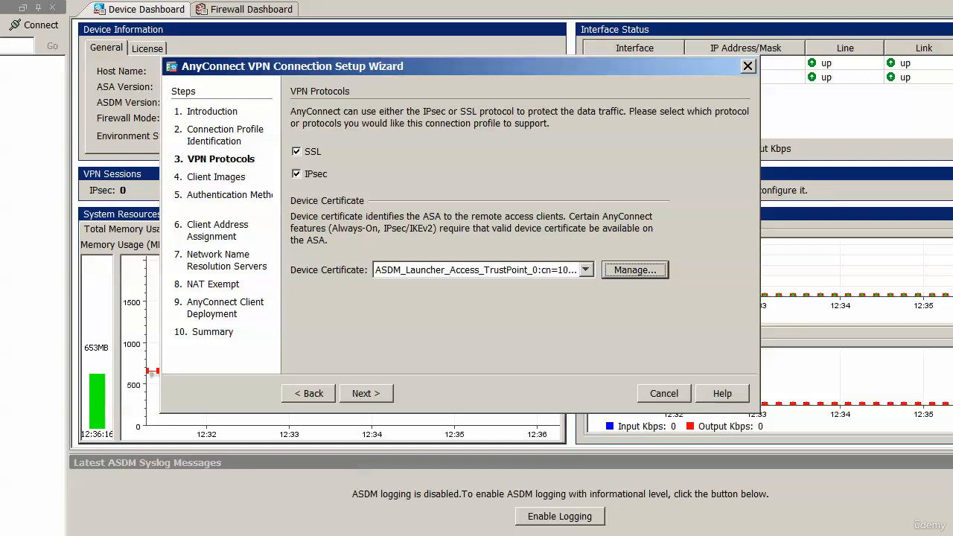
pyautogui.click(365, 393)
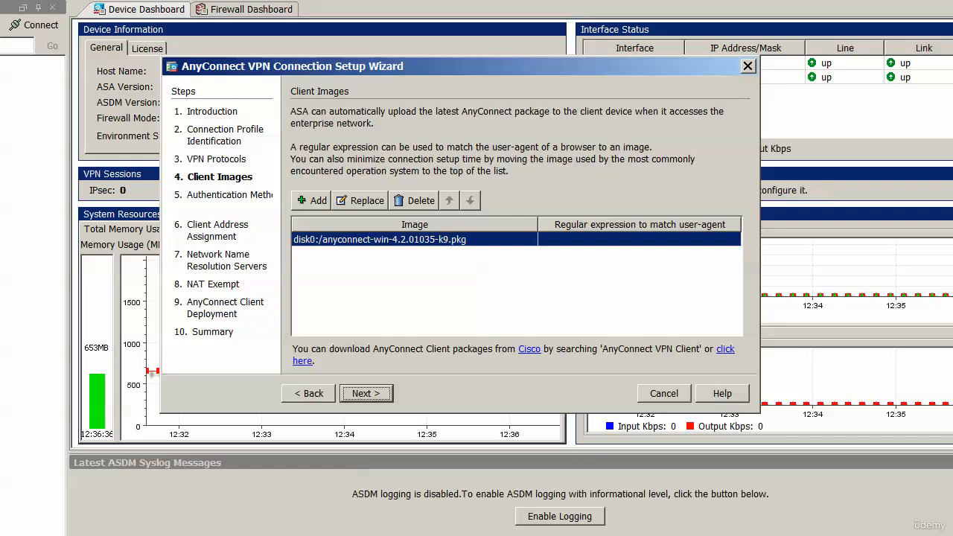
# Step: Browse the ASA's flash storage for AnyConnect client images that could be added
pyautogui.click(312, 200)
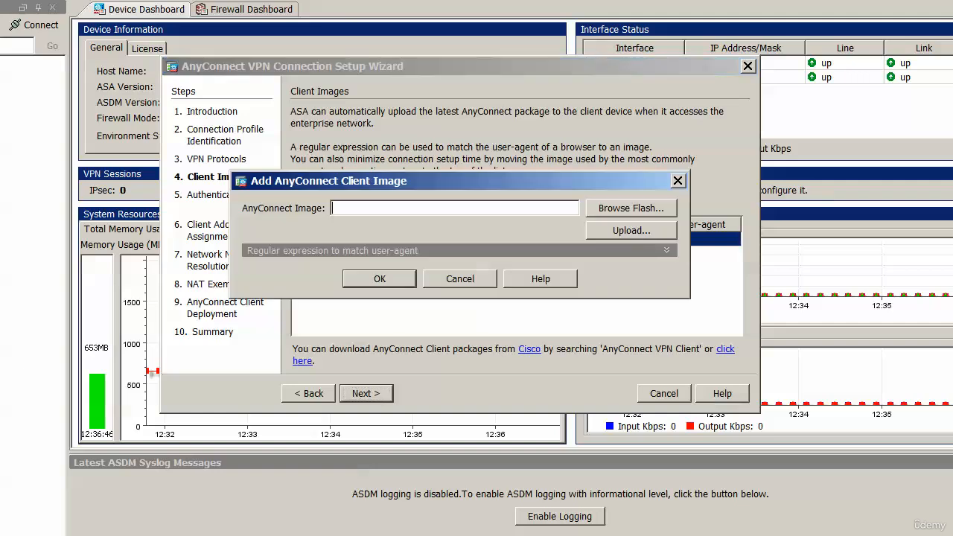
pyautogui.click(632, 208)
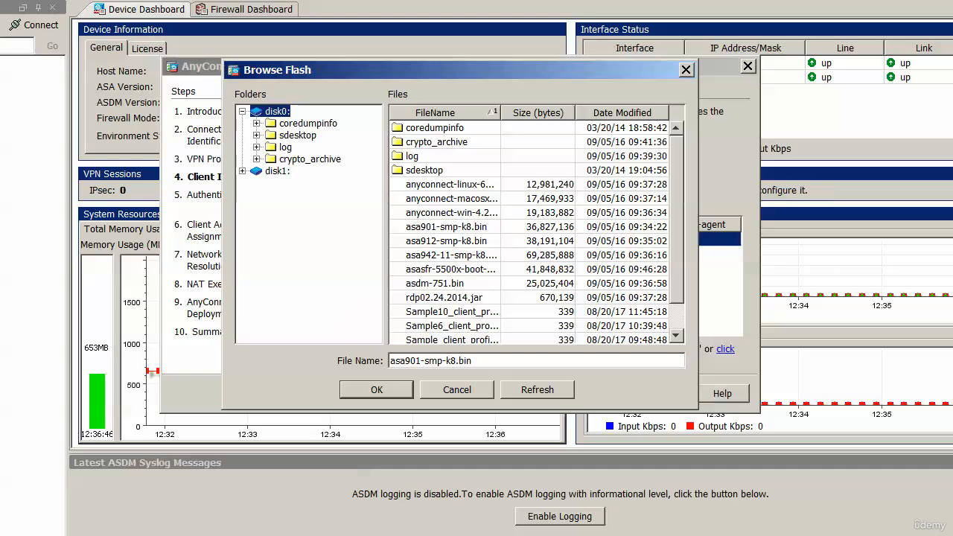
pyautogui.press('Escape')
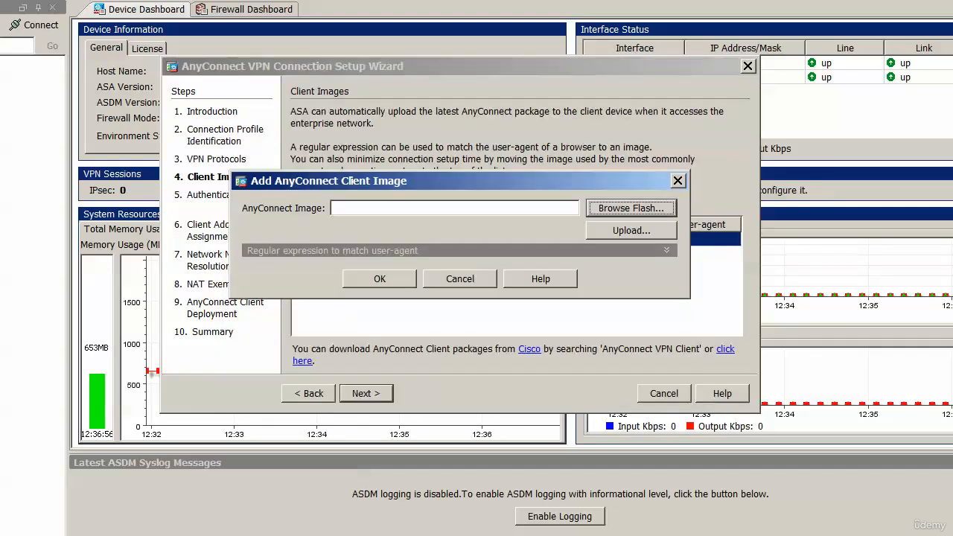
pyautogui.press('Escape')
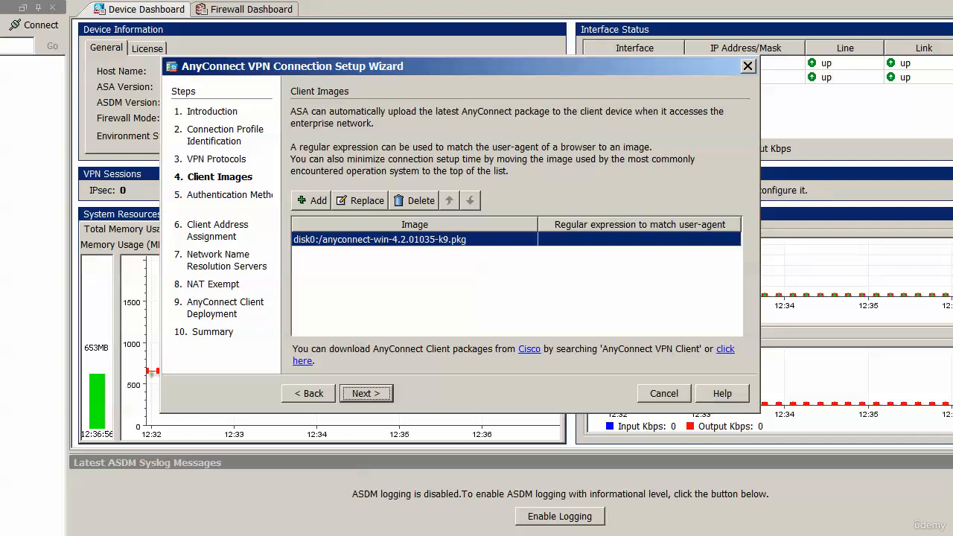
# Step: Accept the listed AnyConnect client image and select LOCAL as the AAA server group for authentication
pyautogui.press('Return')
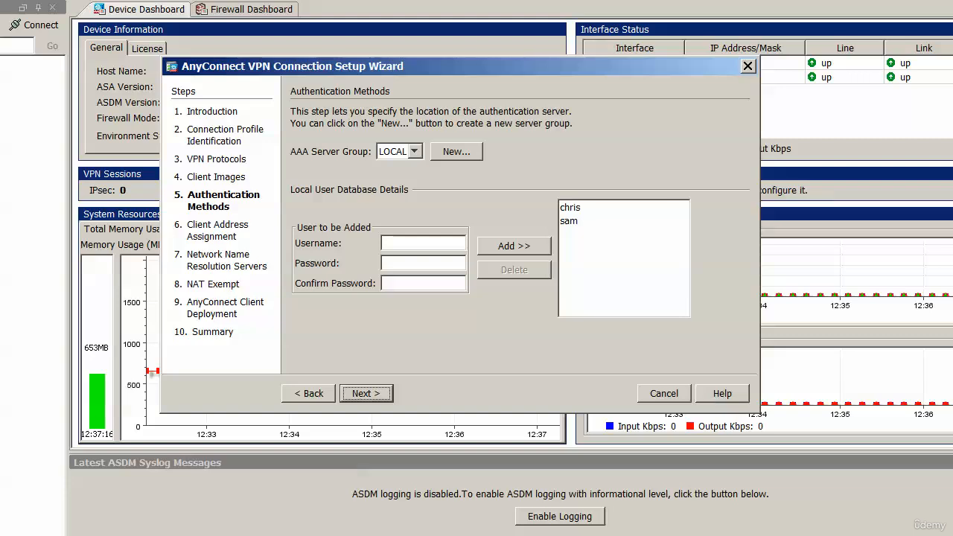
pyautogui.click(414, 151)
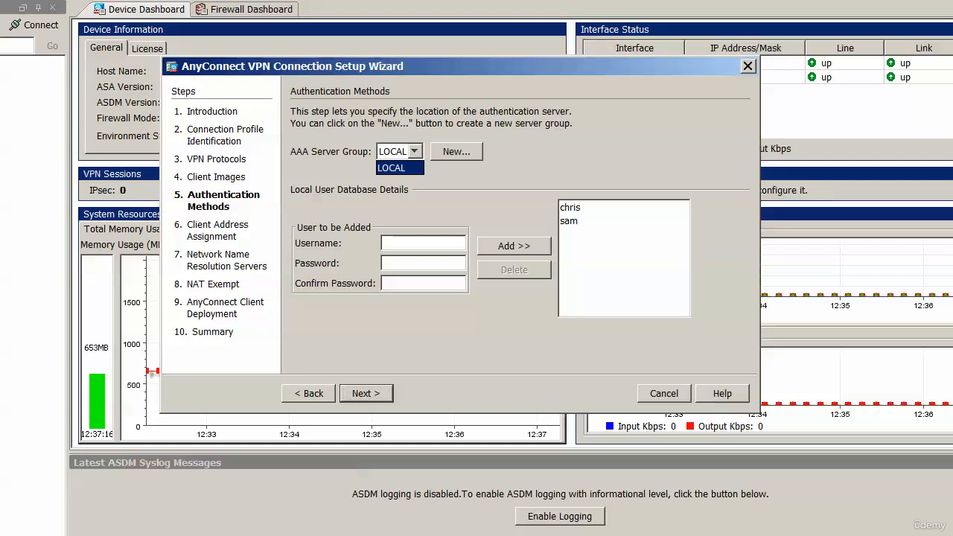
pyautogui.click(400, 167)
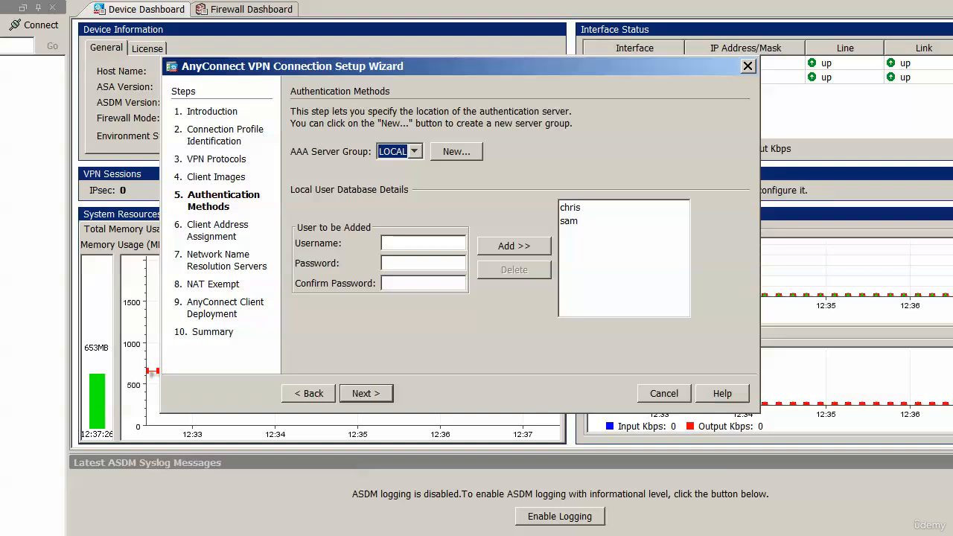
# Step: Examine the authentication protocol and interface options for a new authentication server group
pyautogui.click(456, 151)
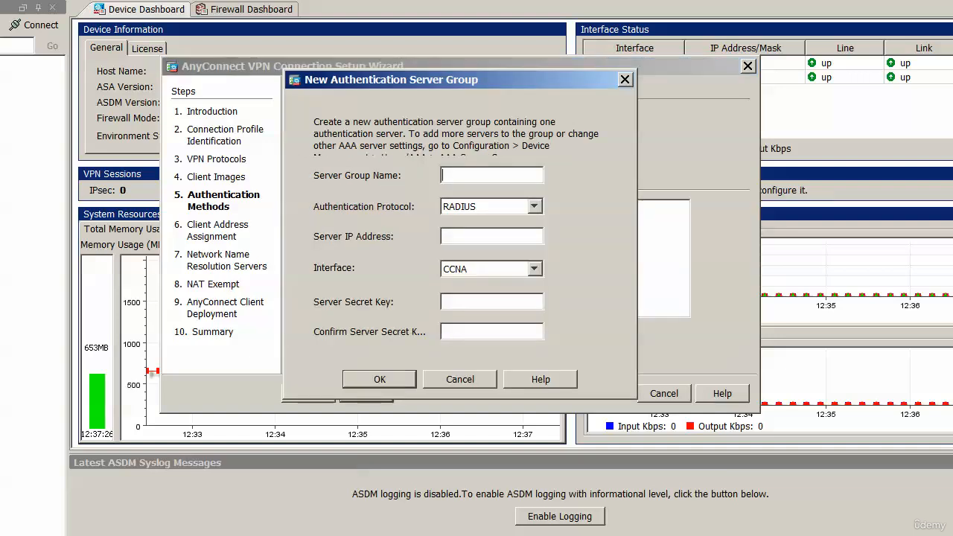
pyautogui.click(533, 206)
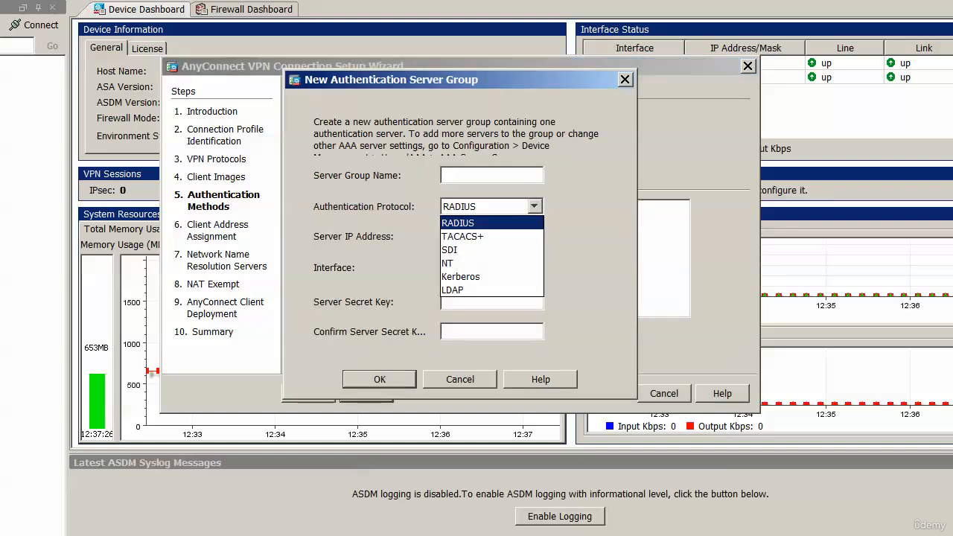
pyautogui.click(533, 206)
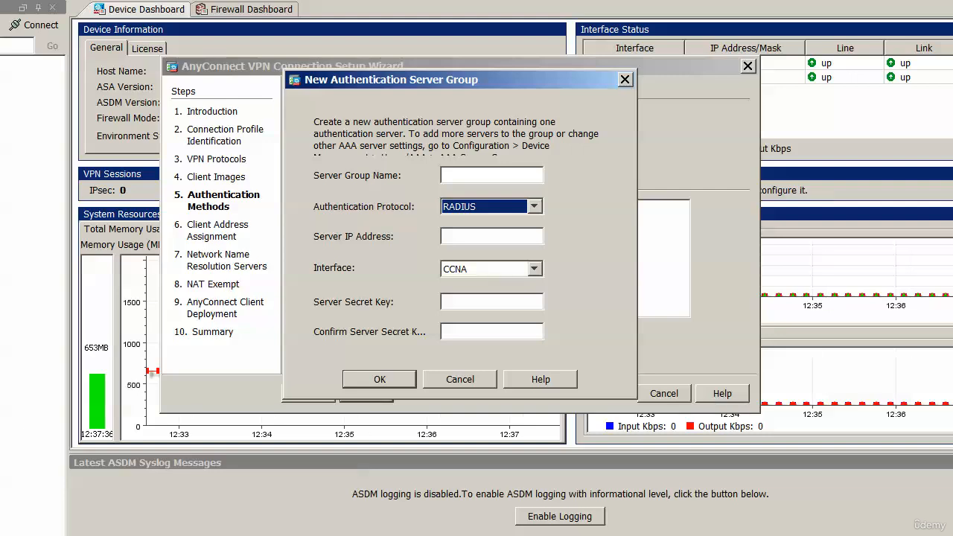
pyautogui.click(534, 268)
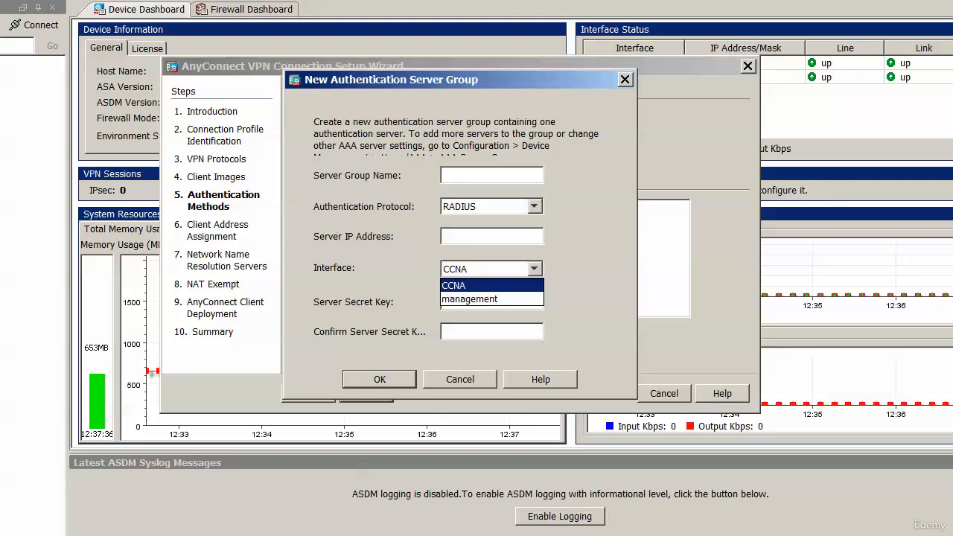
pyautogui.click(533, 269)
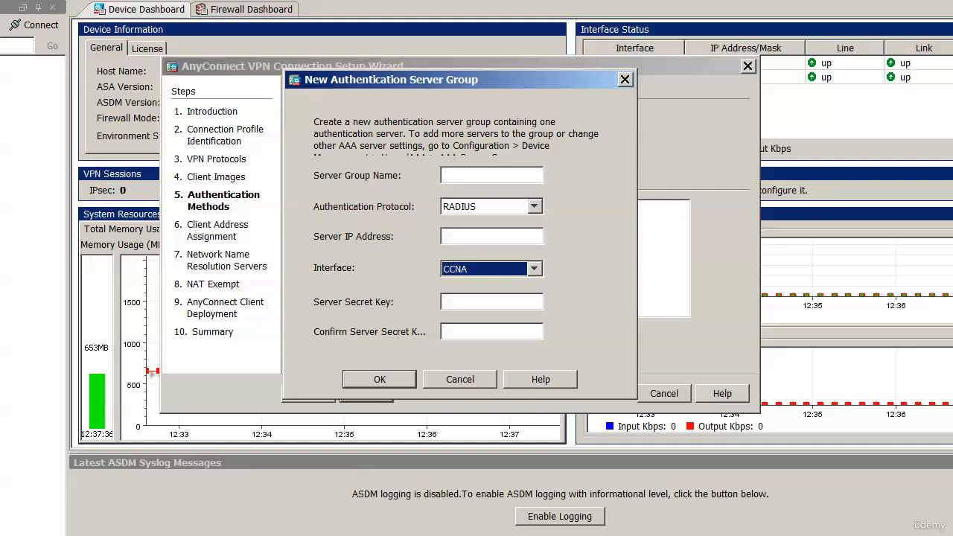
pyautogui.click(624, 79)
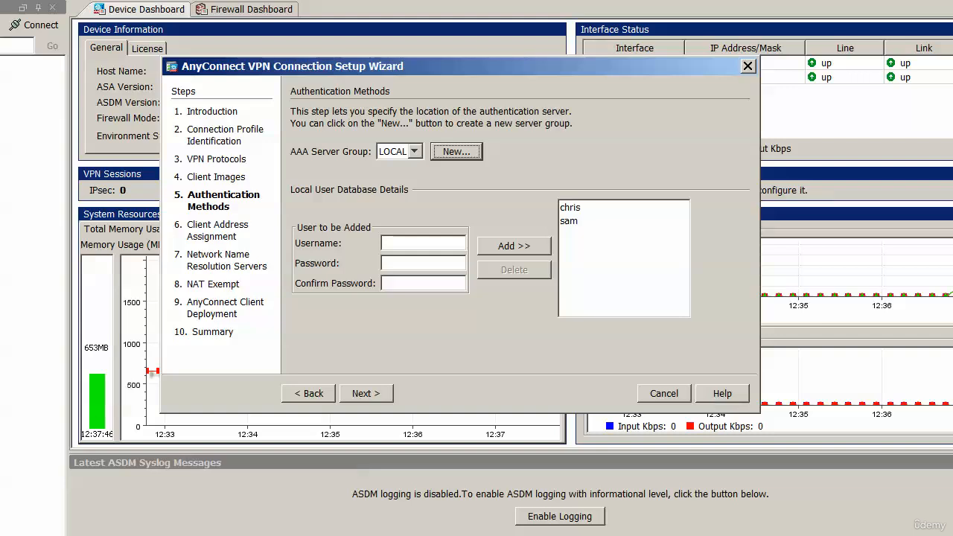
# Step: Delete the second user from the local user database and proceed to client address assignment
pyautogui.click(423, 243)
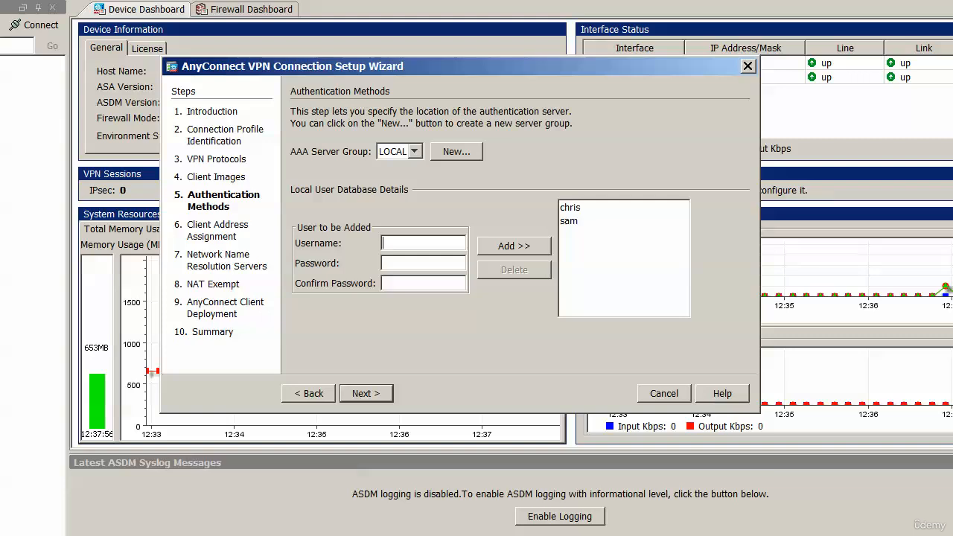
pyautogui.click(596, 221)
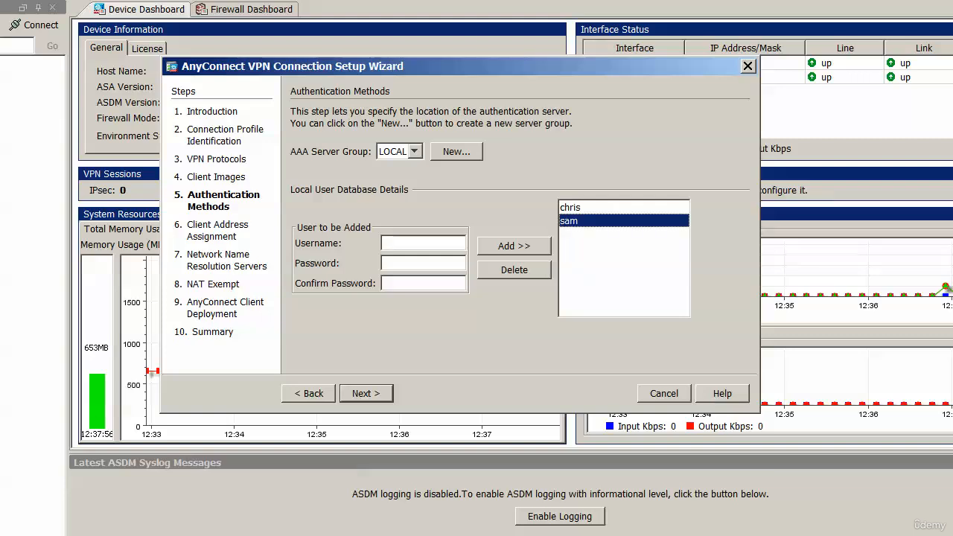
pyautogui.click(514, 270)
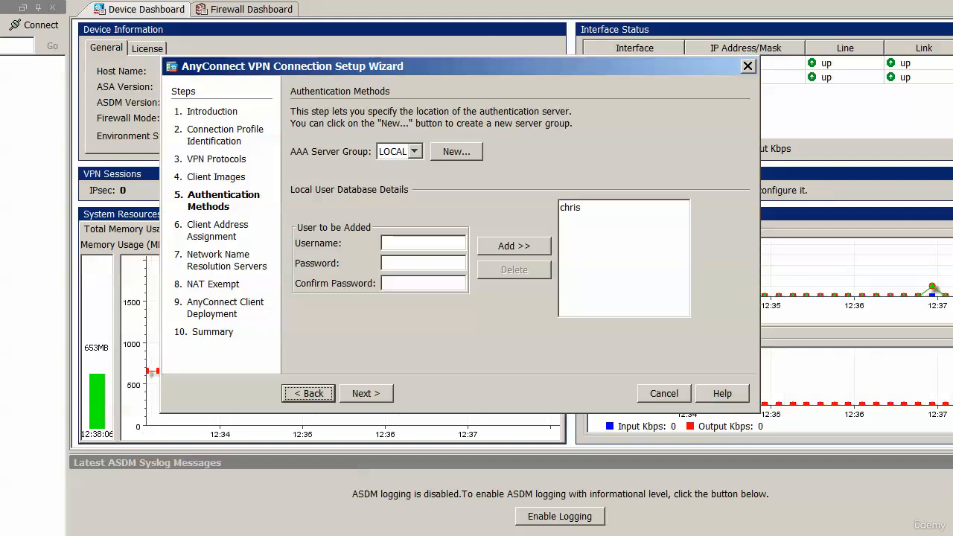
pyautogui.click(366, 393)
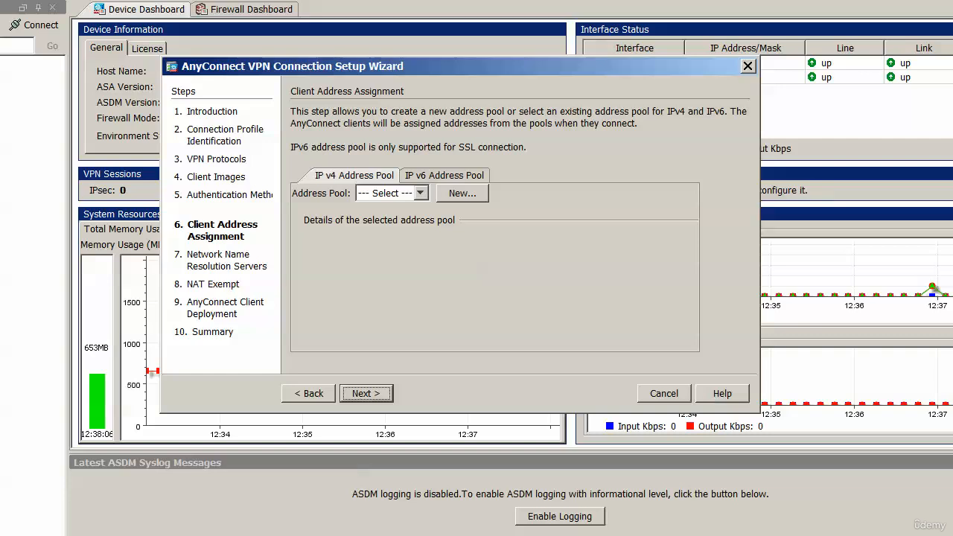
# Step: Assign the Winner IPv4 address pool to the VPN clients, choosing subnet mask 255.255.255.0
pyautogui.click(421, 193)
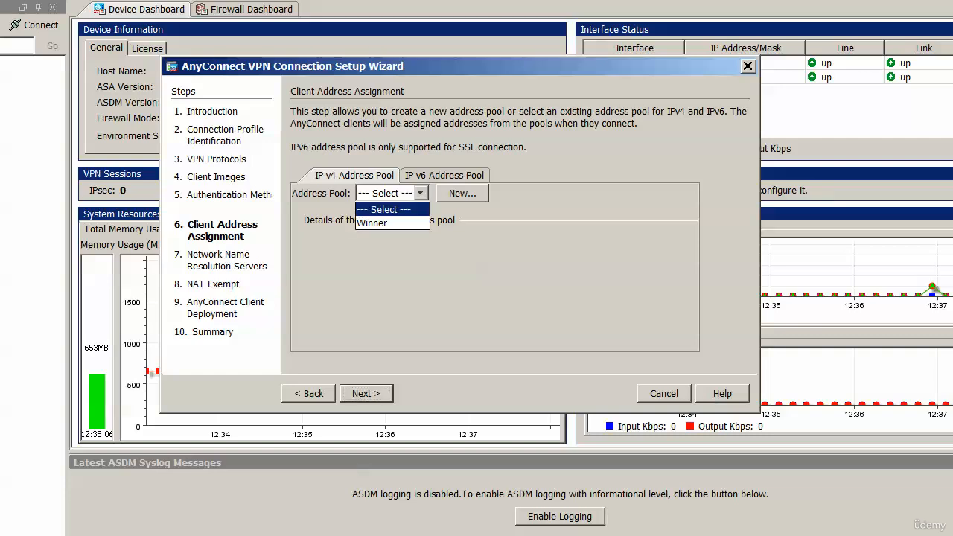
pyautogui.click(374, 222)
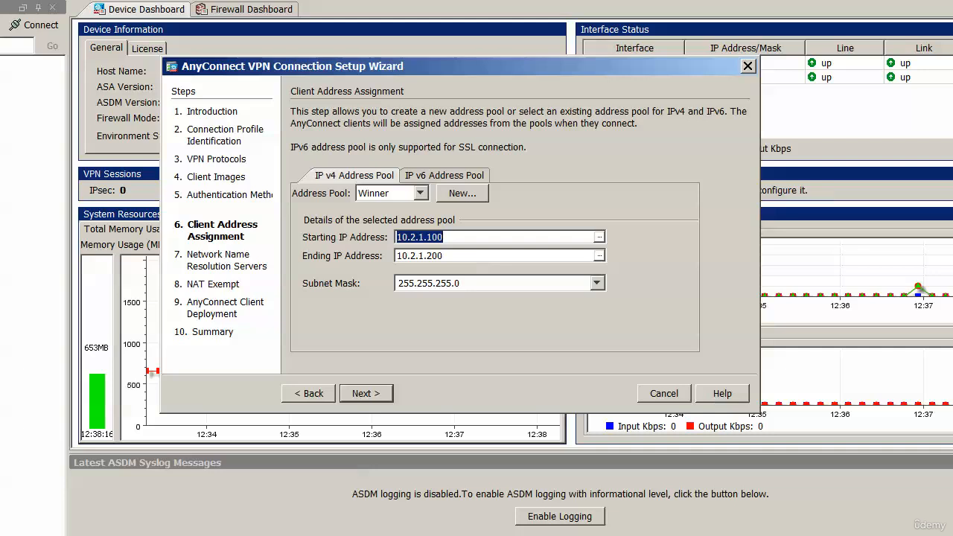
pyautogui.click(597, 283)
pyautogui.scroll(1, 493, 346)
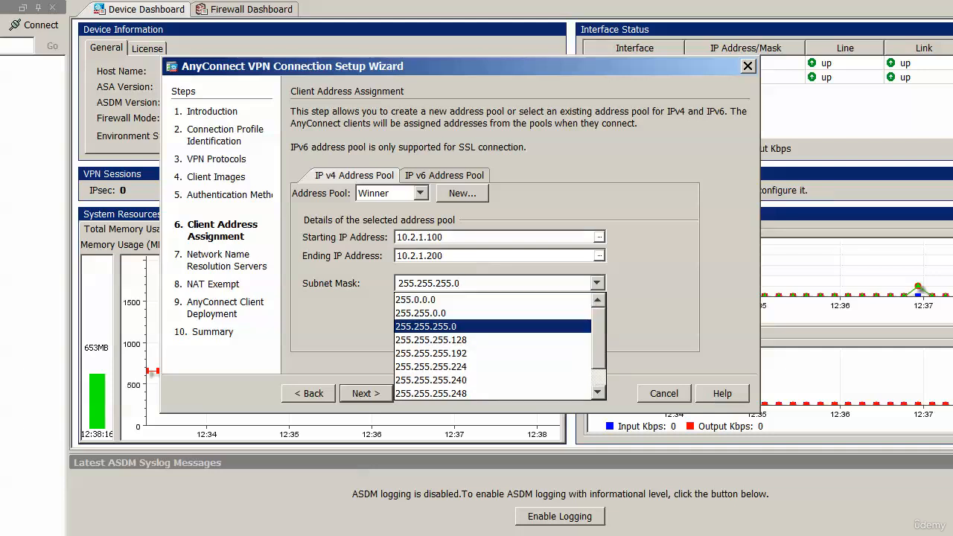
pyautogui.scroll(-1, 493, 346)
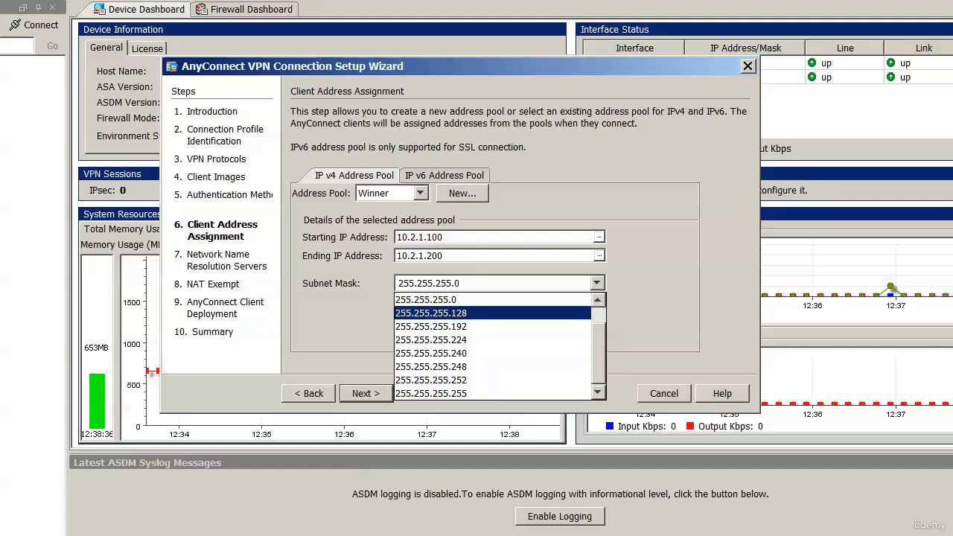
pyautogui.click(477, 299)
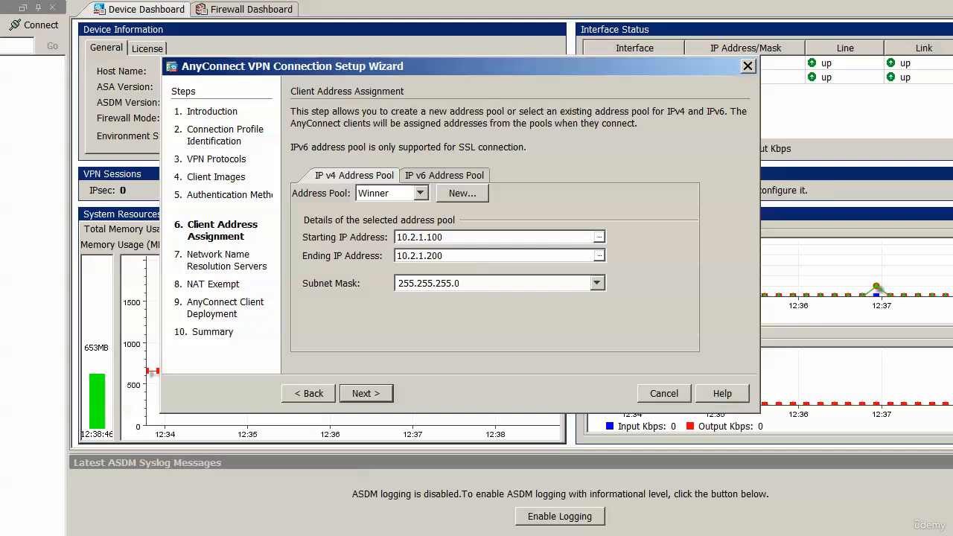
# Step: Look at the options for creating new IPv4 and IPv6 address pools
pyautogui.click(462, 193)
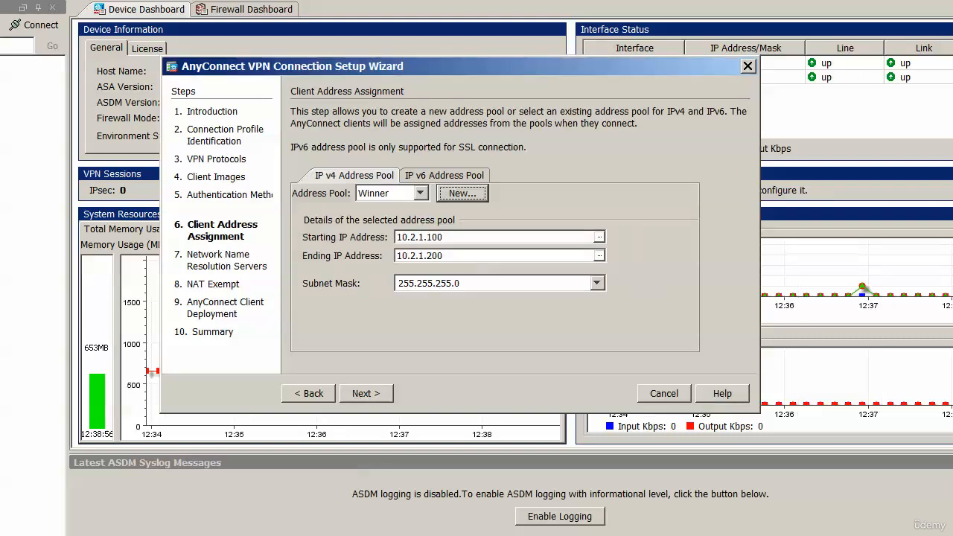
pyautogui.click(444, 176)
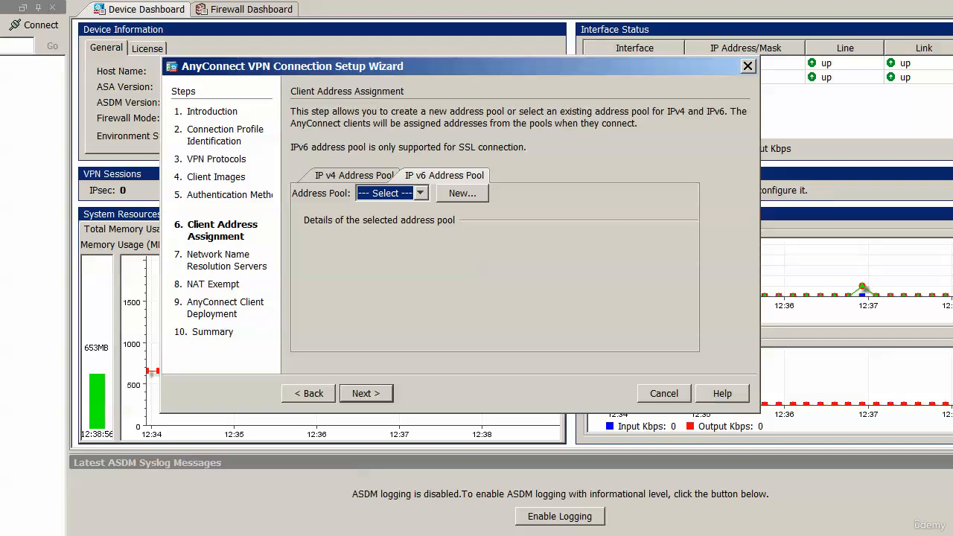
pyautogui.click(462, 193)
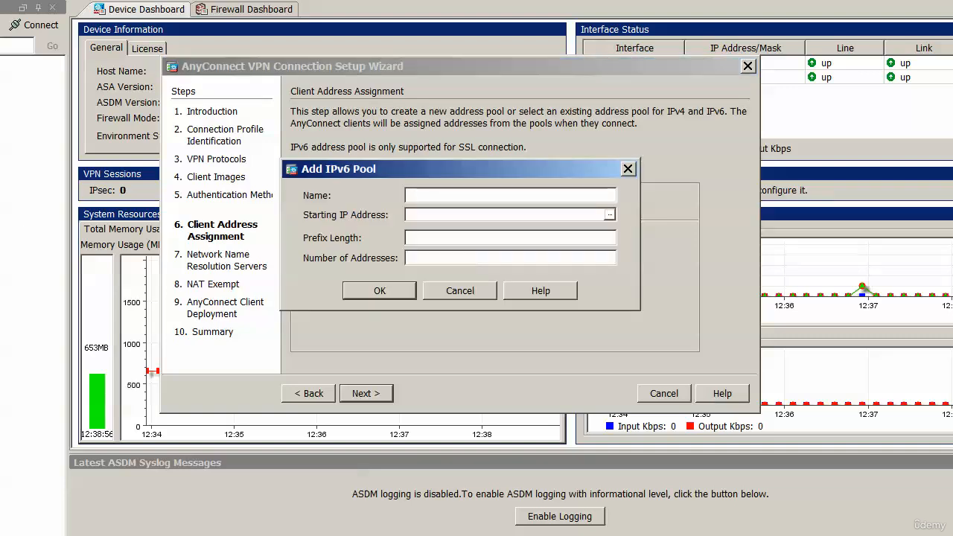
pyautogui.click(627, 169)
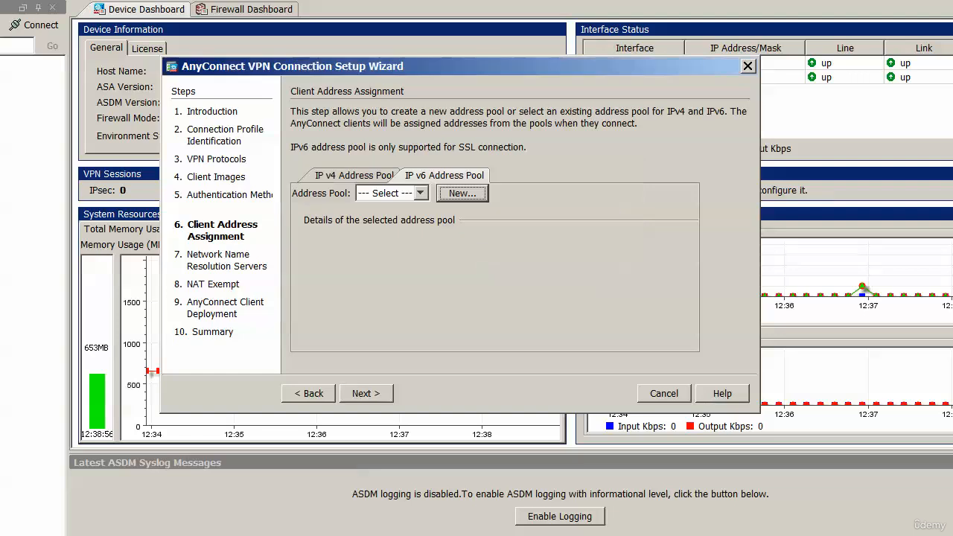
# Step: Return to the IPv4 pool assignment, keep the Winner pool, and proceed to the network name resolution servers
pyautogui.click(353, 176)
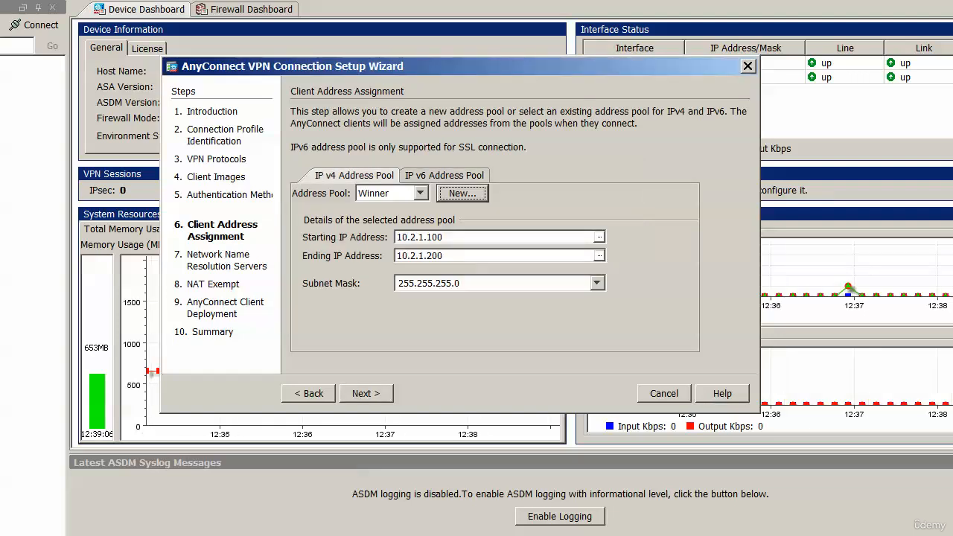
pyautogui.click(366, 393)
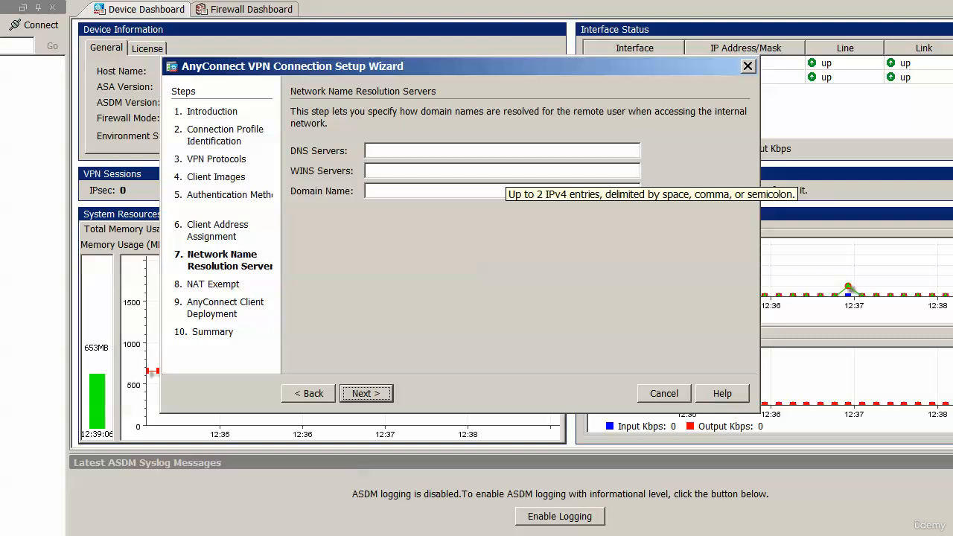
pyautogui.click(503, 152)
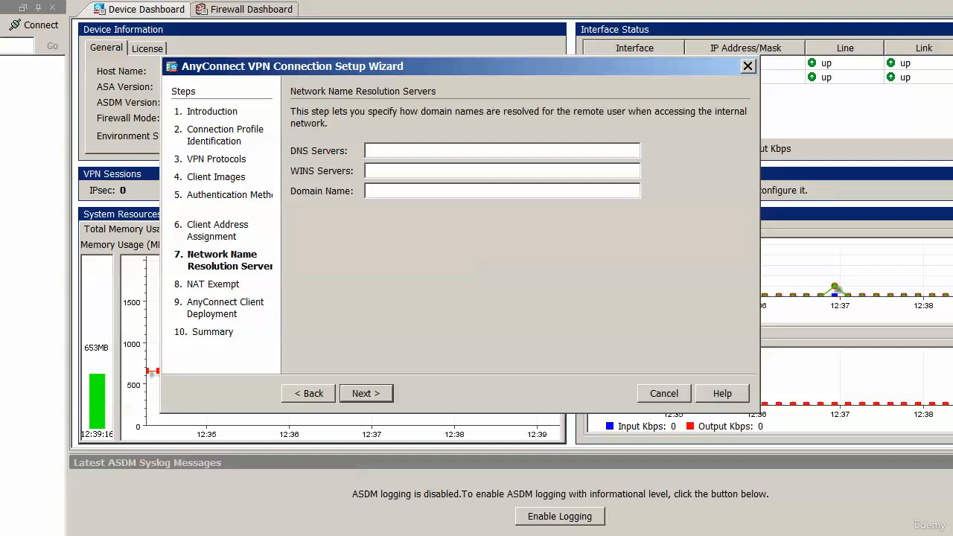
pyautogui.write('brya')
pyautogui.press('BackSpace')
pyautogui.press('BackSpace')
pyautogui.press('BackSpace')
pyautogui.press('BackSpace')
pyautogui.press('Return')
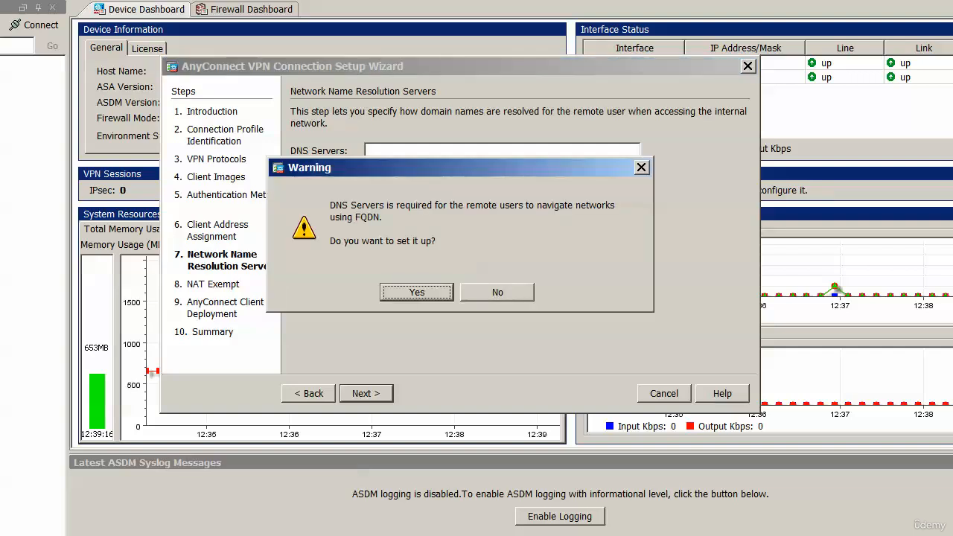
pyautogui.press('Return')
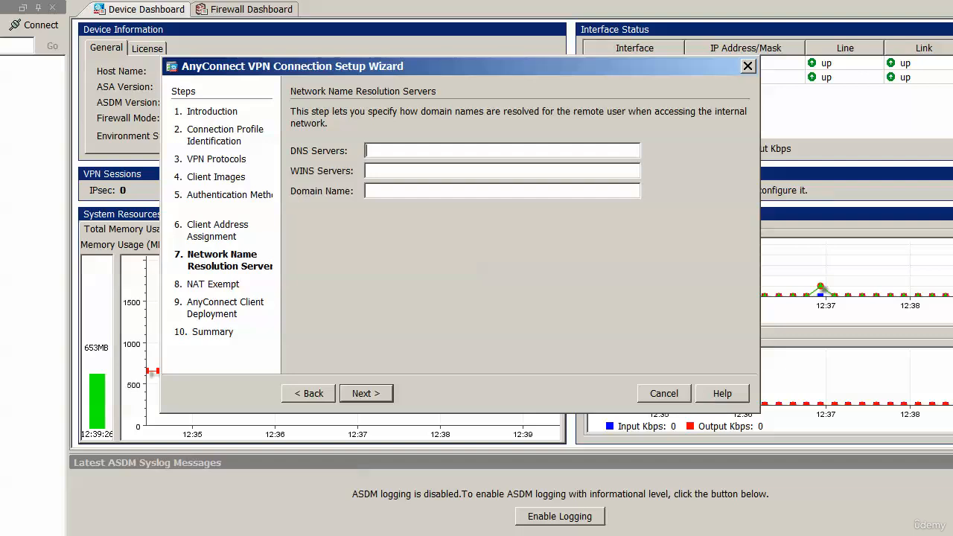
# Step: Set the DNS server to 10.1.1.100 and the domain name to bryantadvantage.com, leaving WINS empty, and proceed to NAT exemption
pyautogui.write('10.1.1.100')
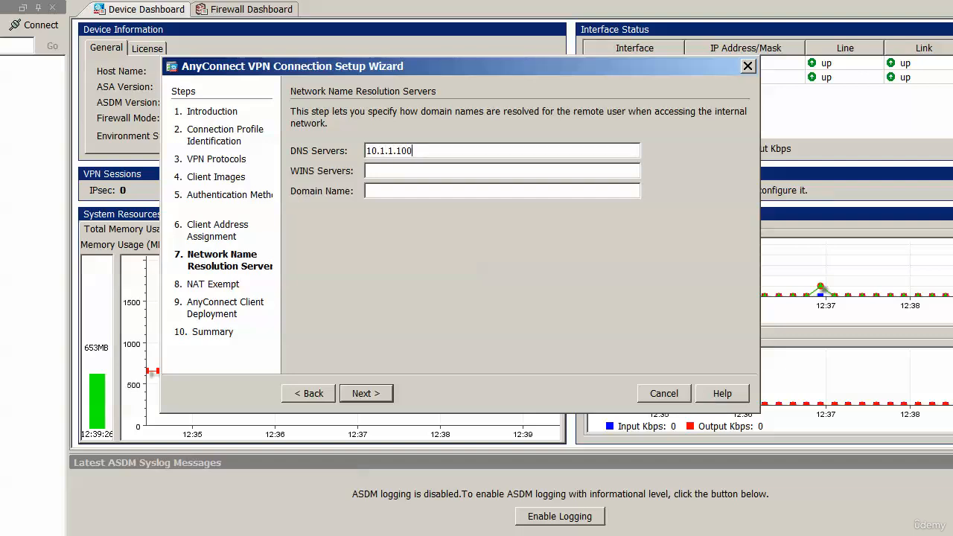
pyautogui.press('Tab')
pyautogui.press('Tab')
pyautogui.write('bryantadvantage.com')
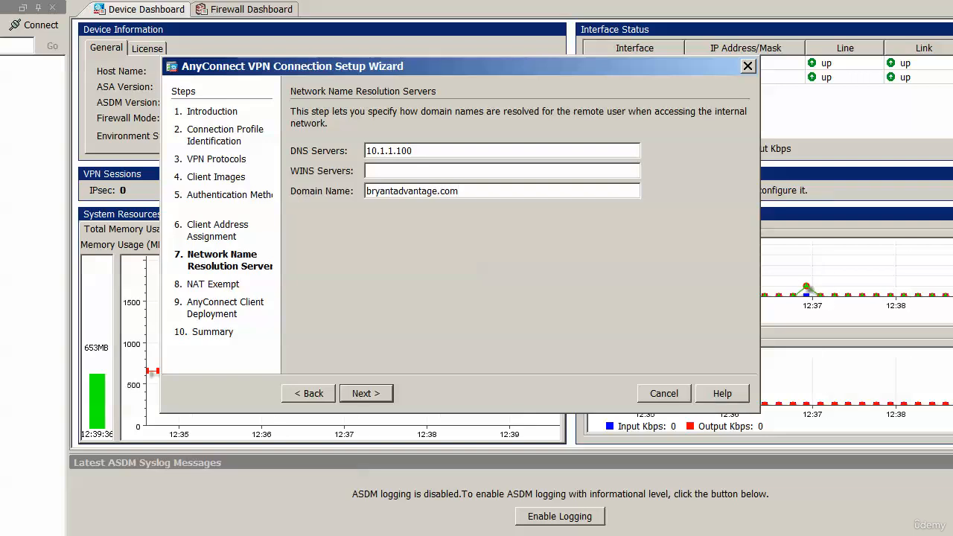
pyautogui.press('Tab')
pyautogui.press('Return')
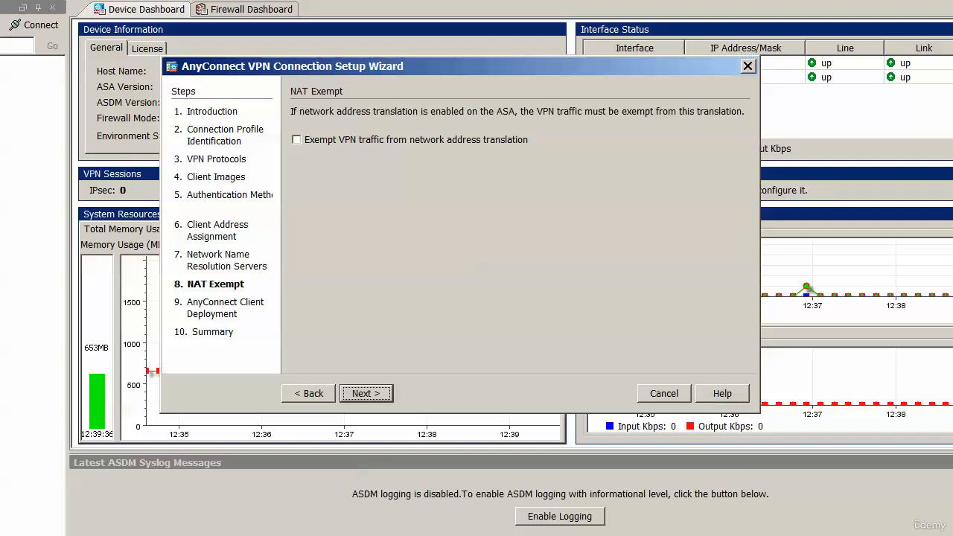
# Step: Look at the interface and local network options for exempting VPN traffic from network address translation, leaving the exemption disabled
pyautogui.click(296, 139)
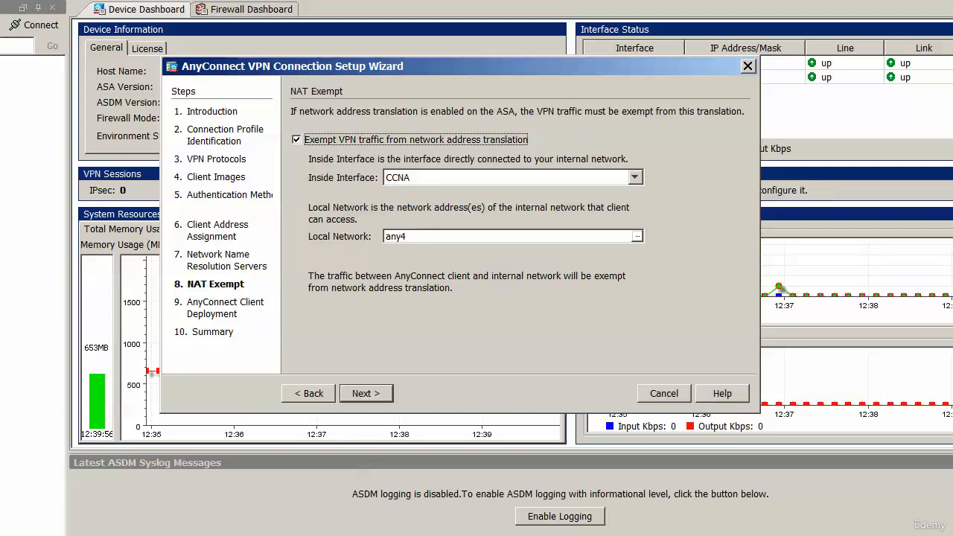
pyautogui.press('space')
# Step: Proceed without NAT exemption, keep Allow Web Launch enabled, and finish the wizard from the configuration summary
pyautogui.press('Tab')
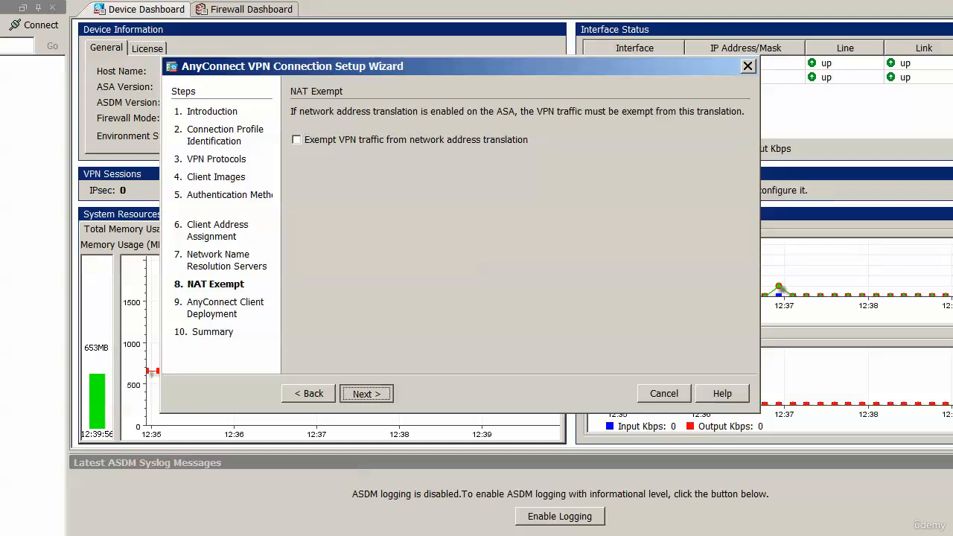
pyautogui.press('Return')
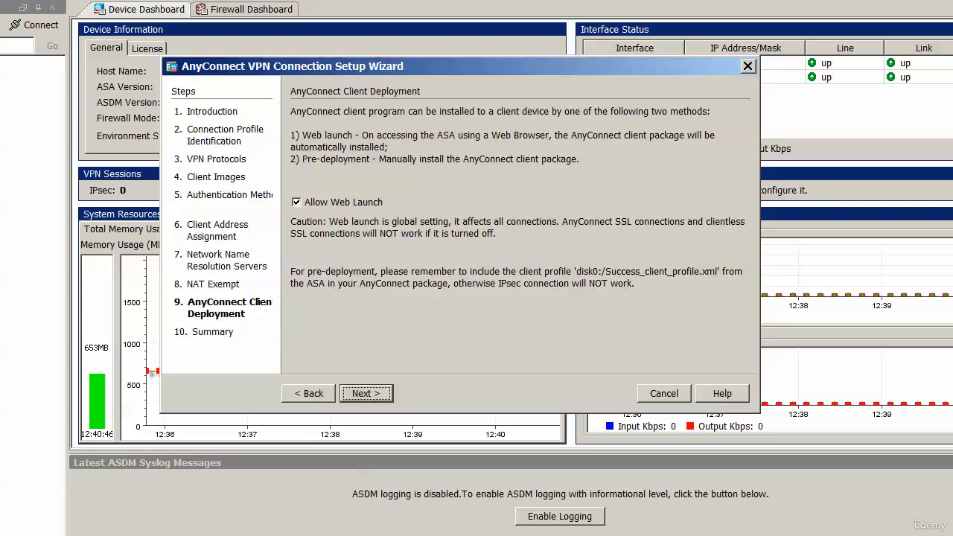
pyautogui.click(366, 393)
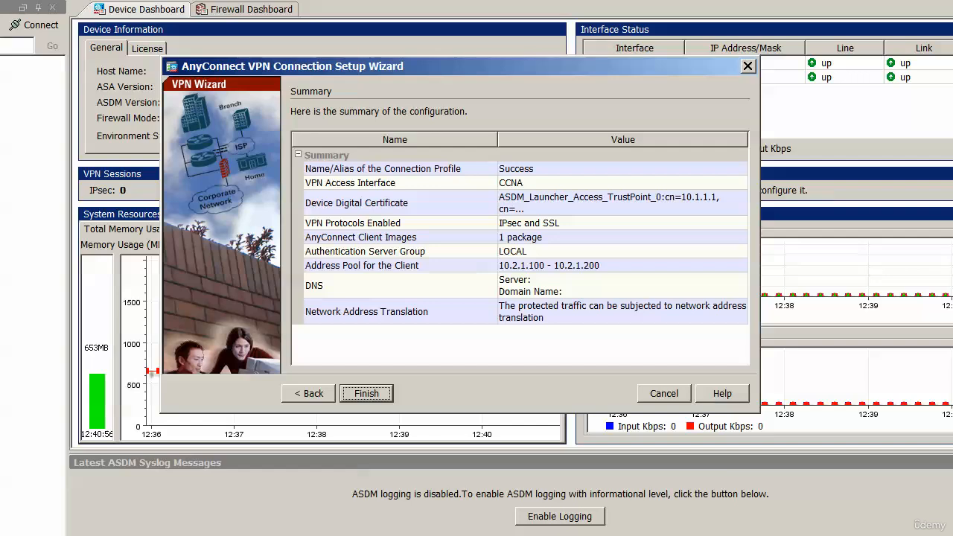
pyautogui.click(366, 393)
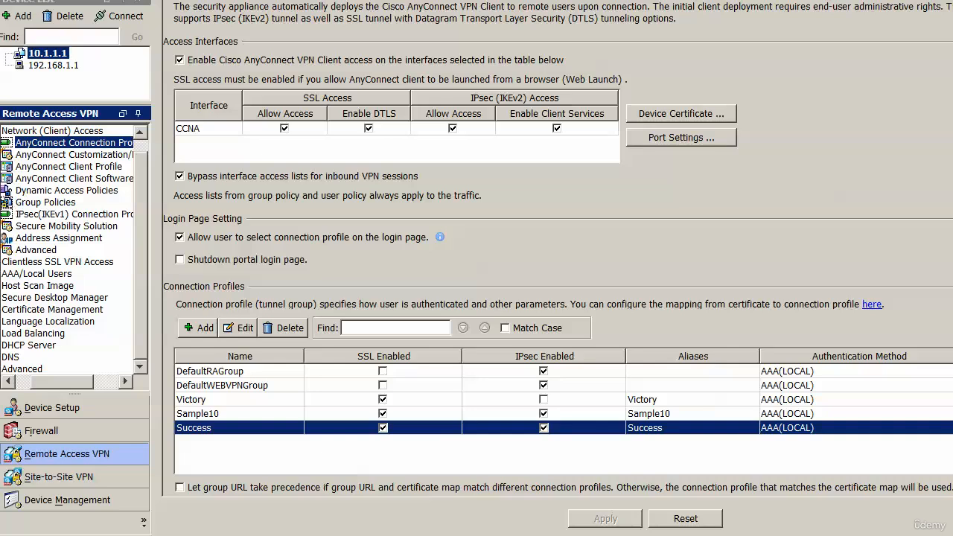
# Step: Open the remote access VPN group policies to view the policy belonging to the Success connection profile
pyautogui.click(45, 203)
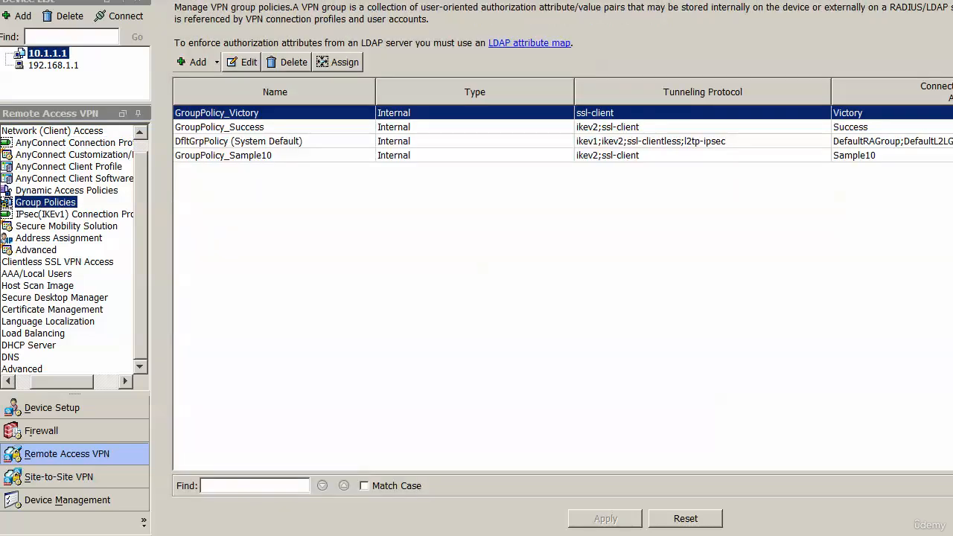